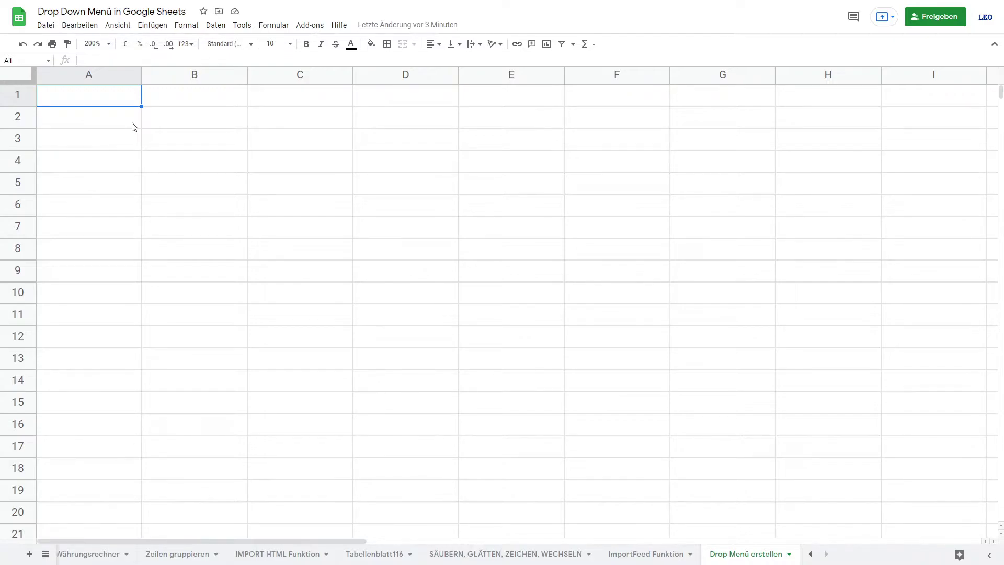
Enter Montag in A1 and Dienstag in A2.
type("Montag")
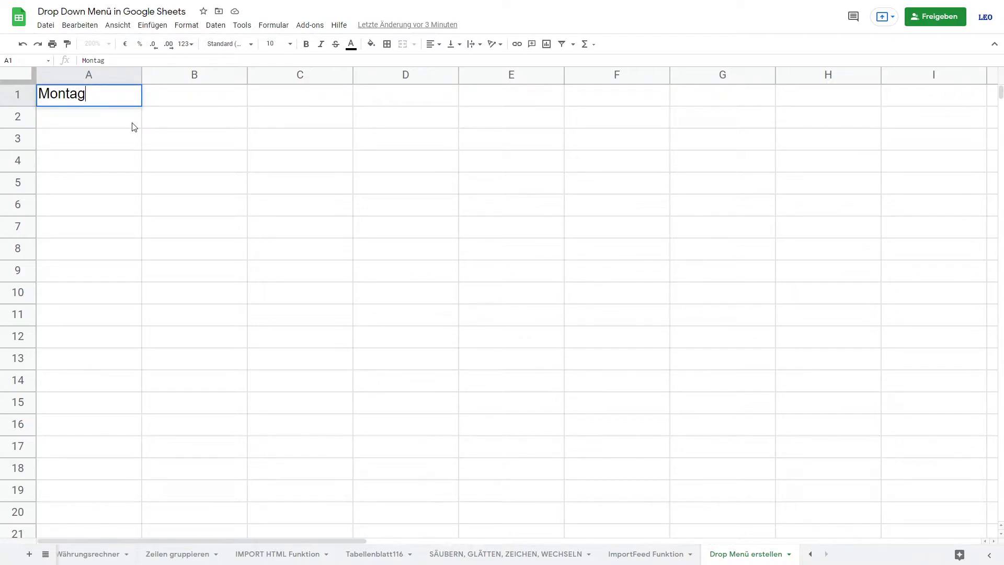
key("Return")
type("De")
key("BackSpace")
type("ienstag")
key("Return")
Auto-fill the weekday series down to Sonntag in A7, then select B1.
mouse_move(108, 101)
left_mouse_down()
mouse_move(137, 126)
mouse_move(137, 226)
left_mouse_up()
left_click(194, 193)
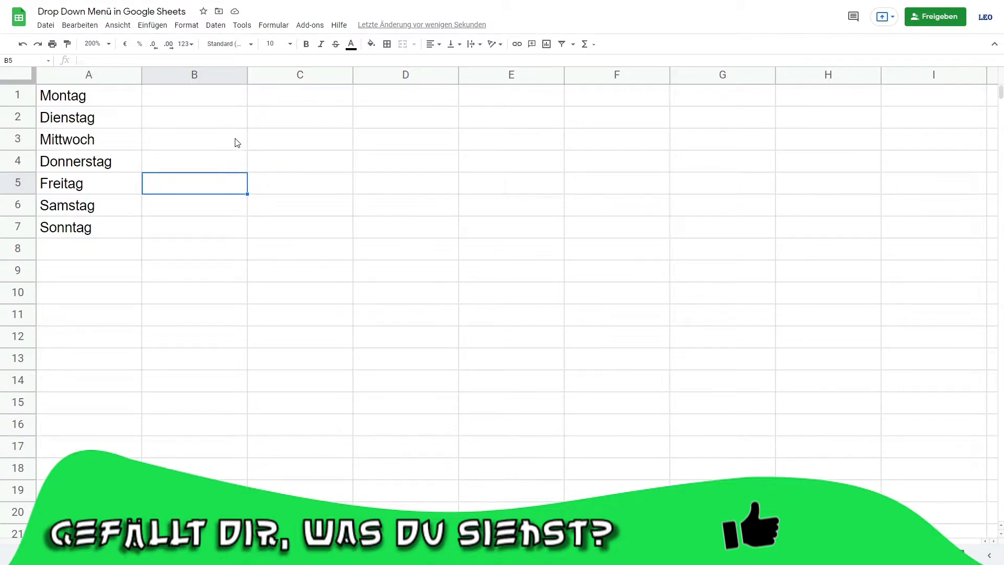
left_click(233, 104)
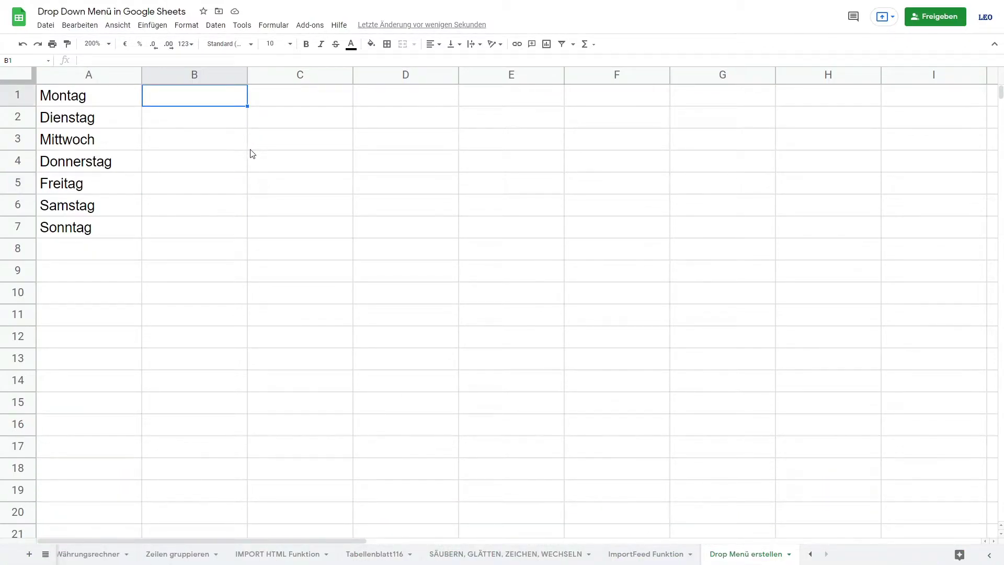
Open Daten > Datenvalidierung and confirm the Zellenbereich field references B1.
left_click(225, 29)
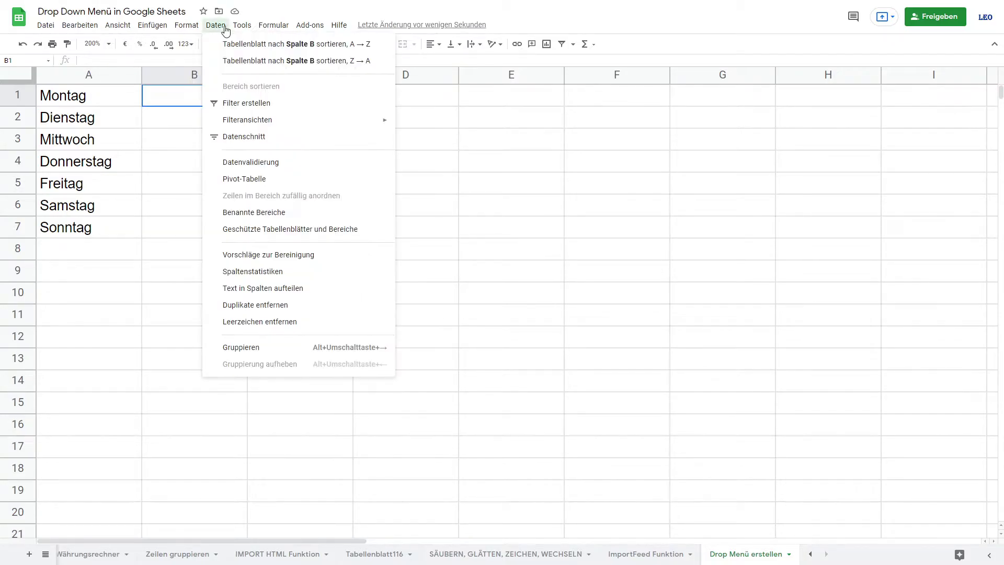
left_click(251, 162)
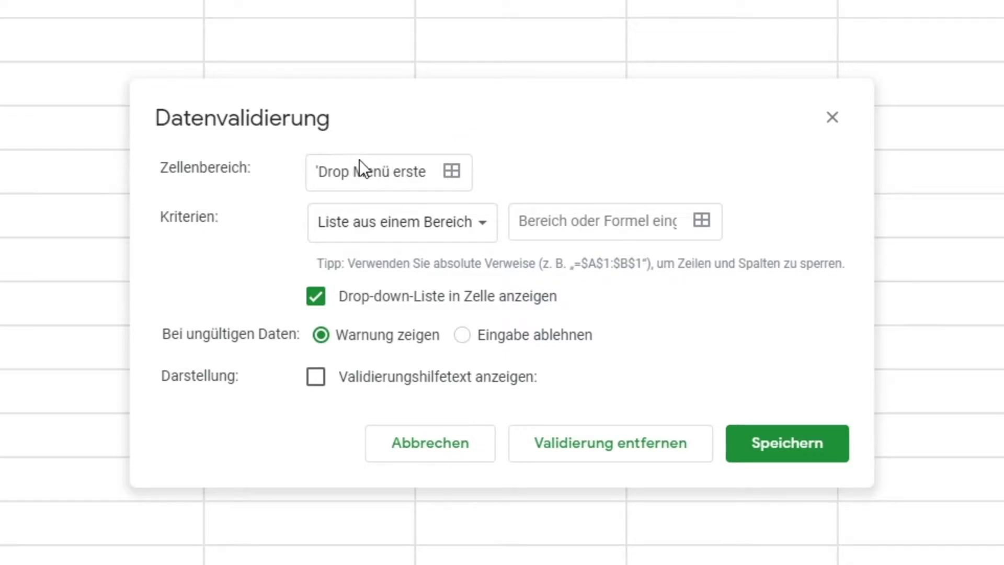
left_click(274, 165)
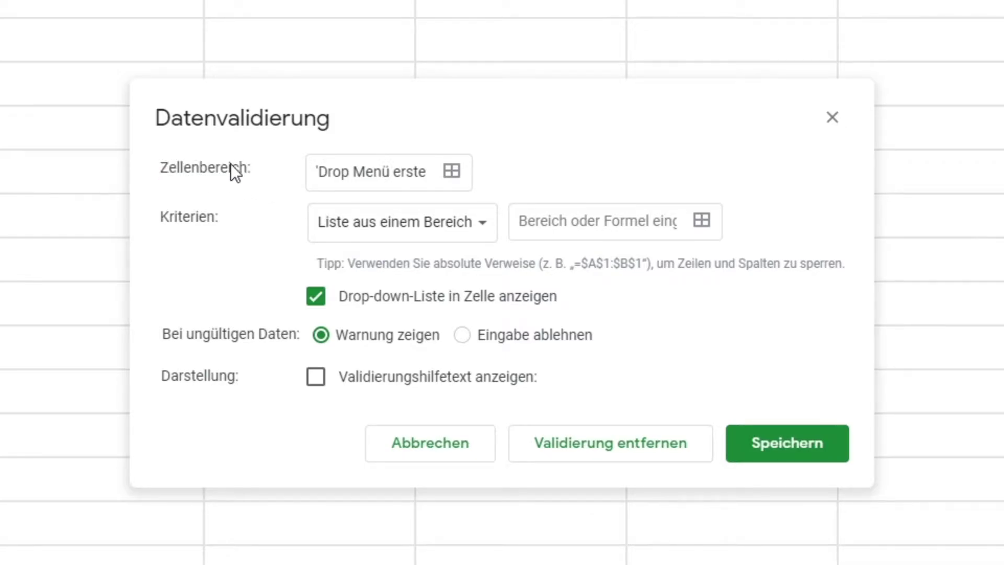
left_click_drag(322, 173, 479, 171)
left_click(331, 173)
left_click_drag(313, 173, 422, 186)
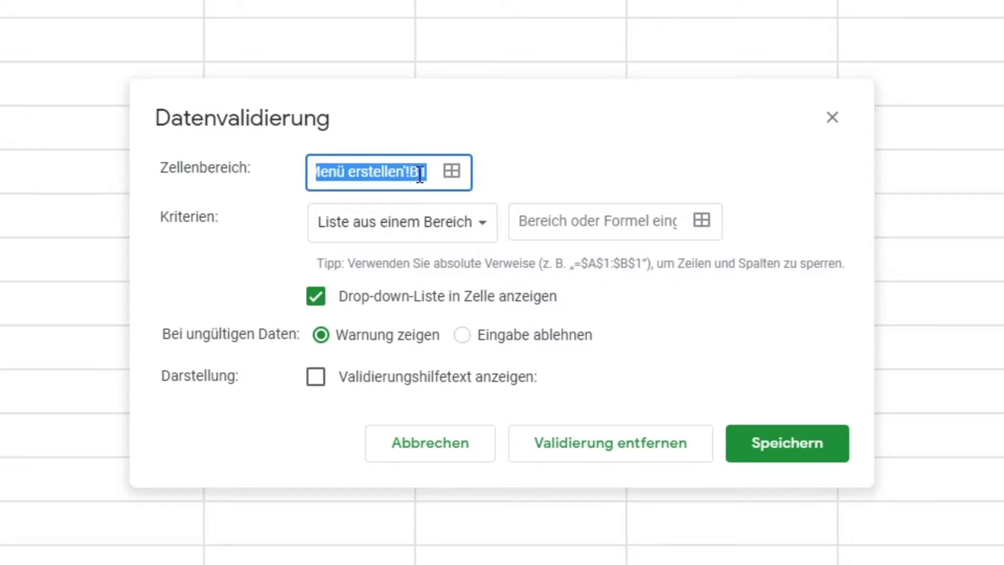
left_click(423, 173)
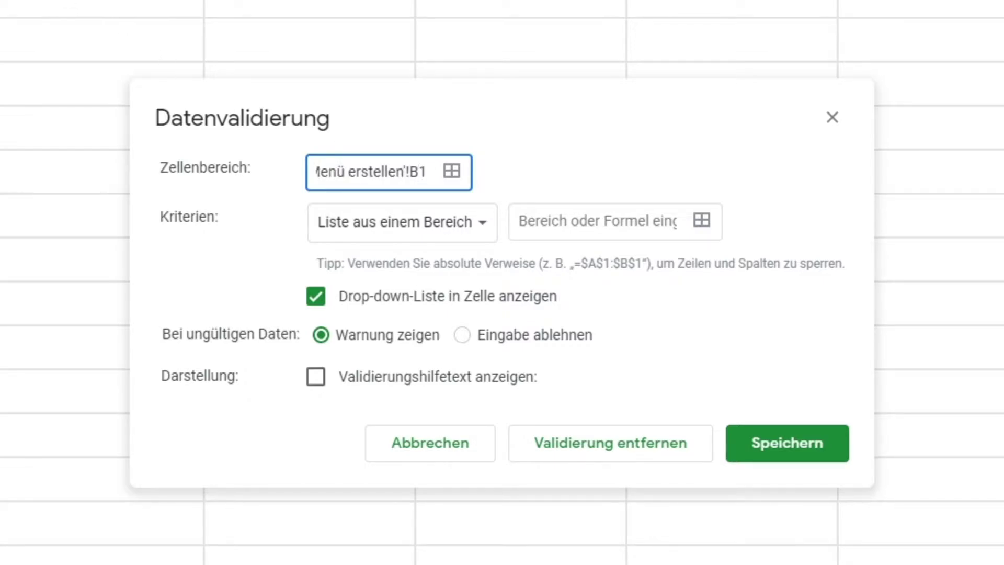
Set the criterion to 'Liste aus einem Bereich' with source range A1:A7.
left_click(450, 223)
left_click(481, 224)
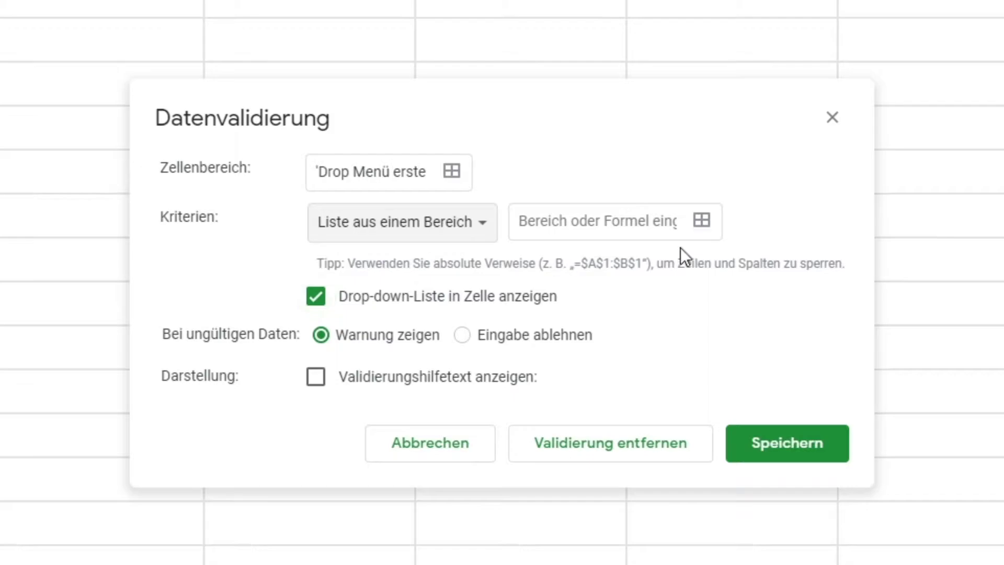
left_click(558, 217)
left_click(701, 221)
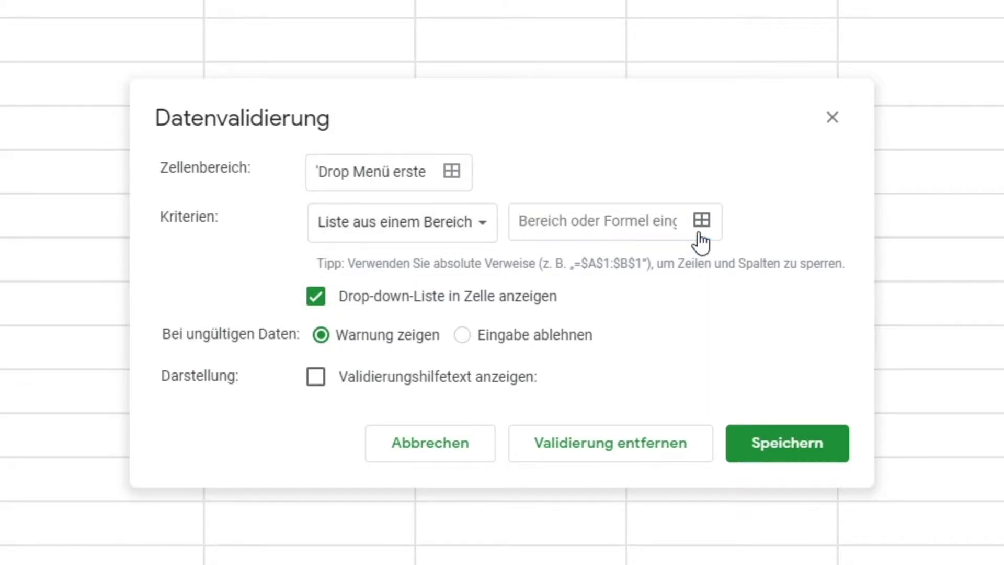
type("A1:A7")
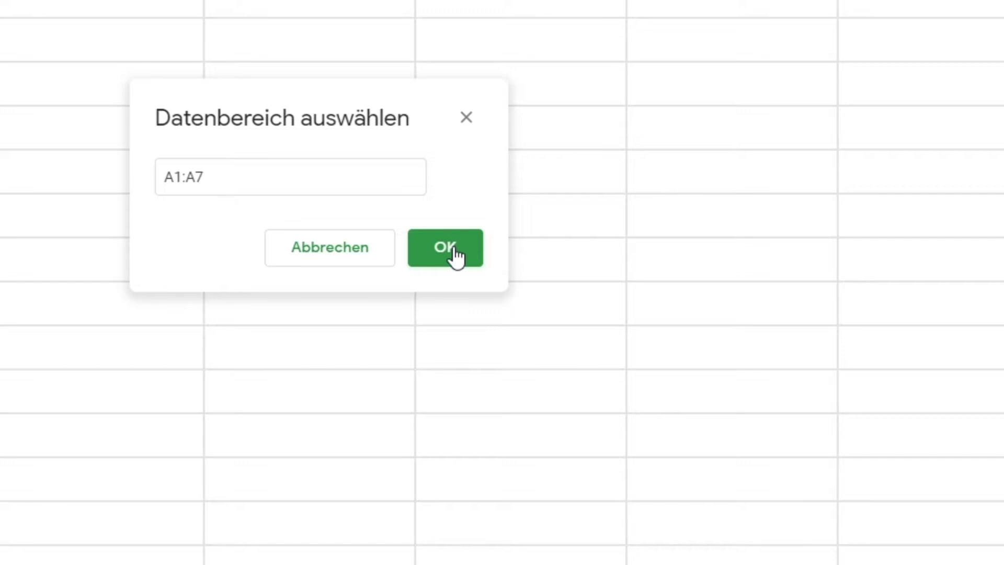
left_click(456, 257)
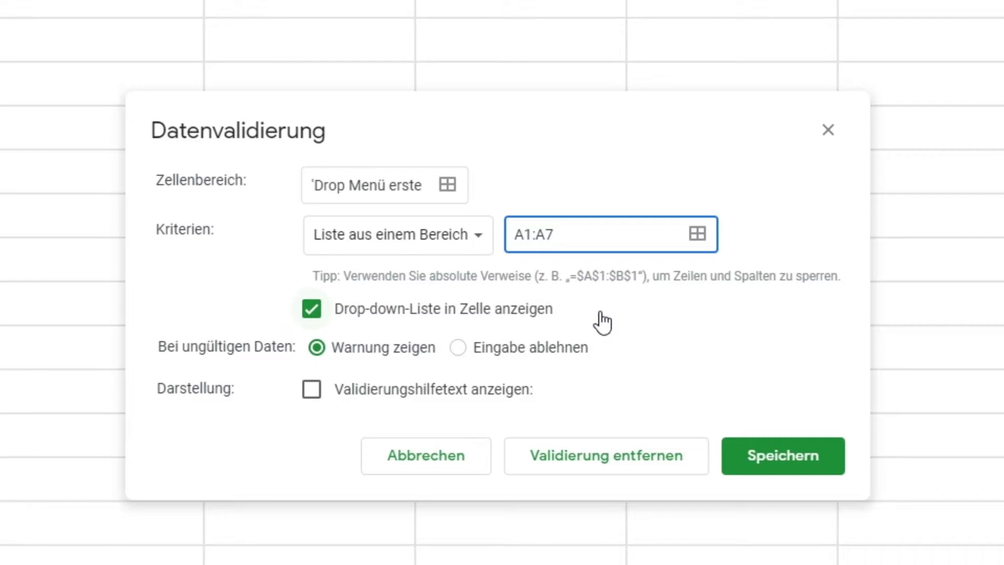
Keep the in-cell drop-down enabled and set invalid data to 'Eingabe ablehnen'.
left_click(325, 309)
left_click(320, 311)
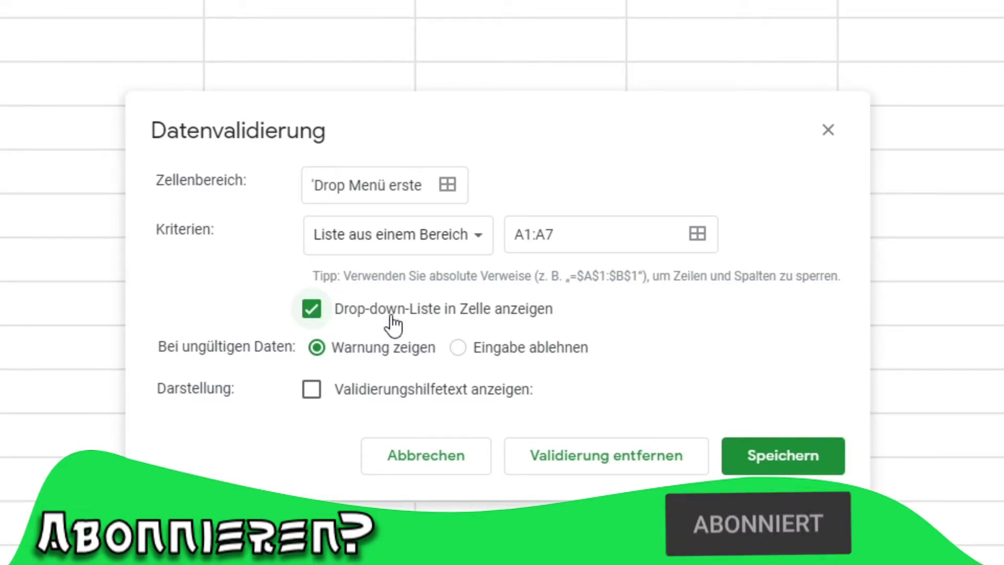
left_click_drag(158, 347, 295, 356)
left_click(300, 370)
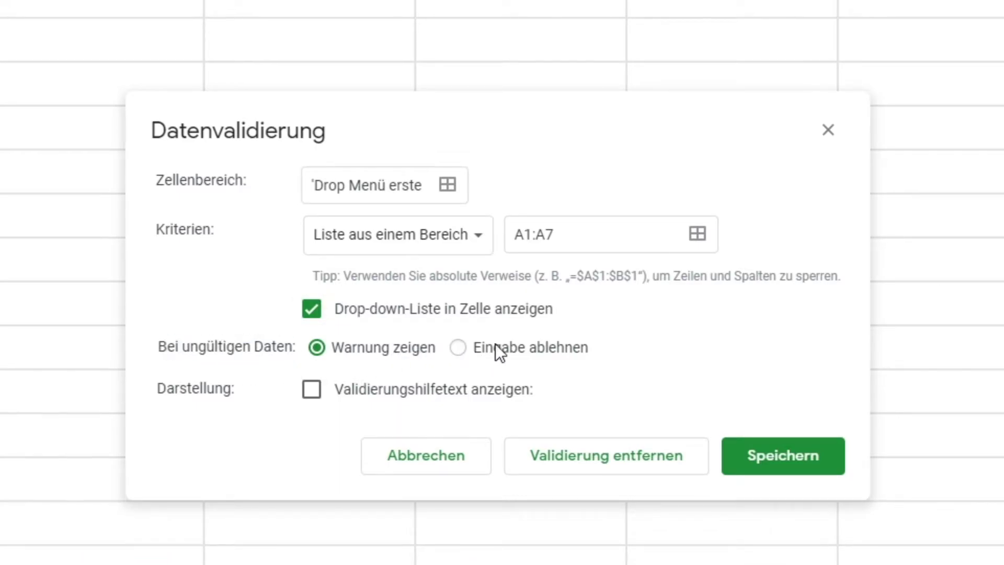
left_click(465, 350)
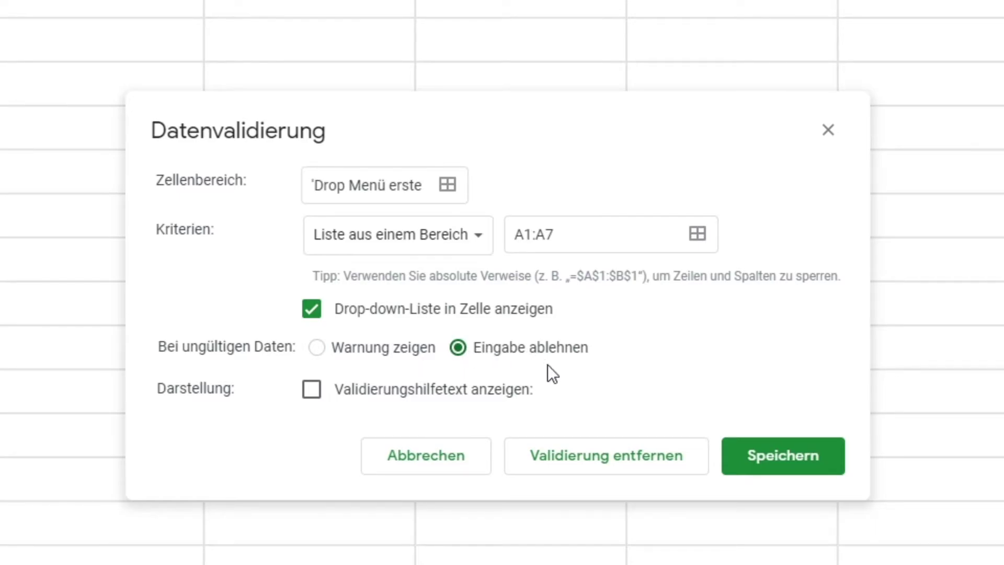
Enable help text 'Bitte wähle einen gültigen Wochentag aus!' and save the rule.
left_click(312, 390)
left_click(495, 447)
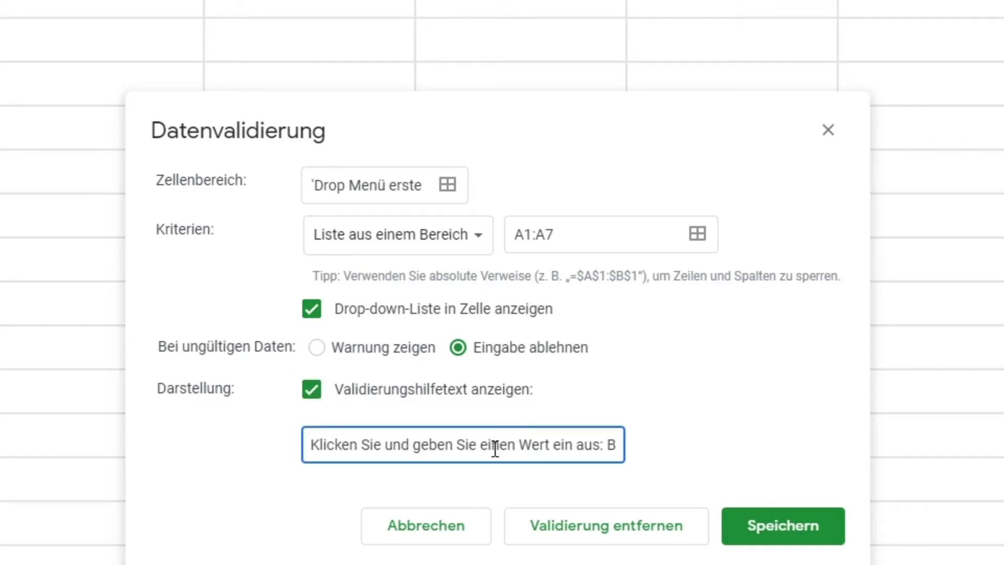
left_click_drag(311, 446, 765, 482)
key("BackSpace")
type("Bitte wäh")
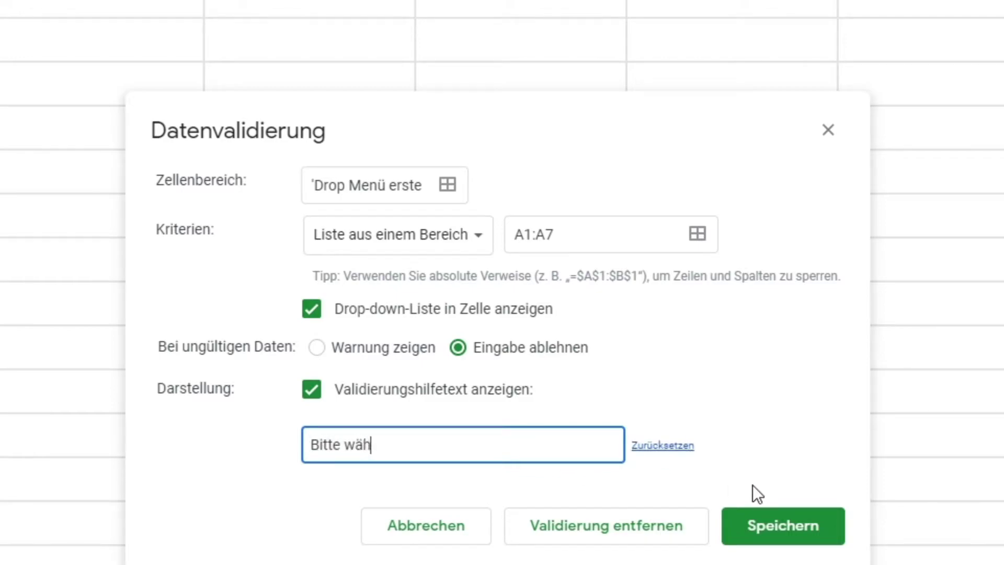
type("le ein ")
type("en W")
key("BackSpace")
type("gültigen Wochentag aus!")
left_click(700, 398)
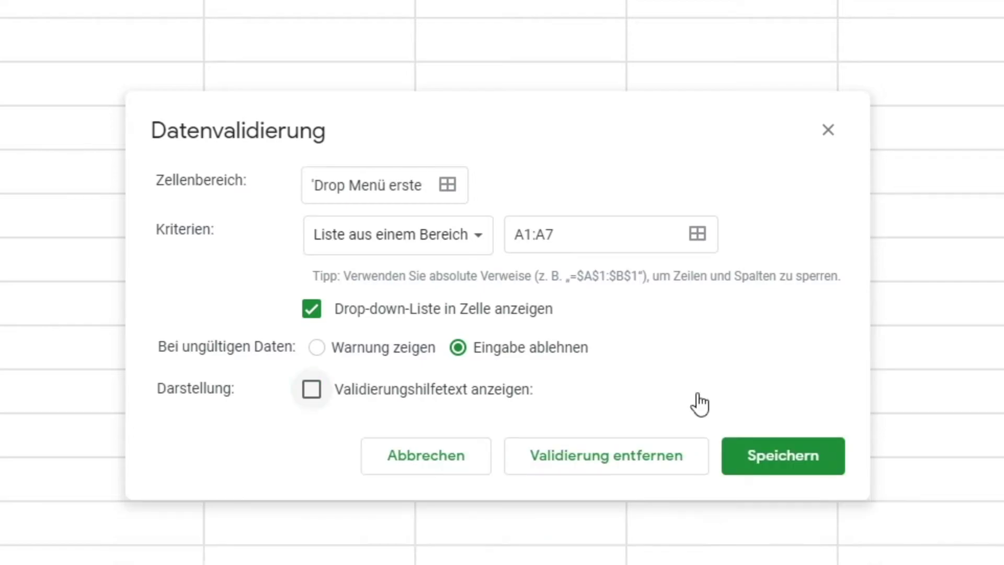
left_click(347, 403)
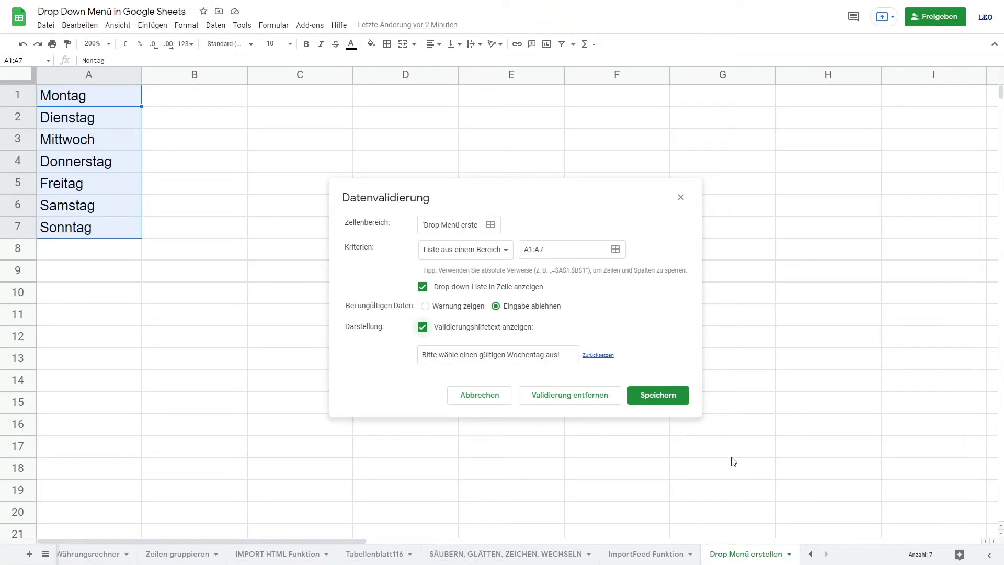
left_click(660, 396)
Pick Donnerstag, Freitag, Dienstag, then Sonntag from B1's drop-down.
left_click(236, 120)
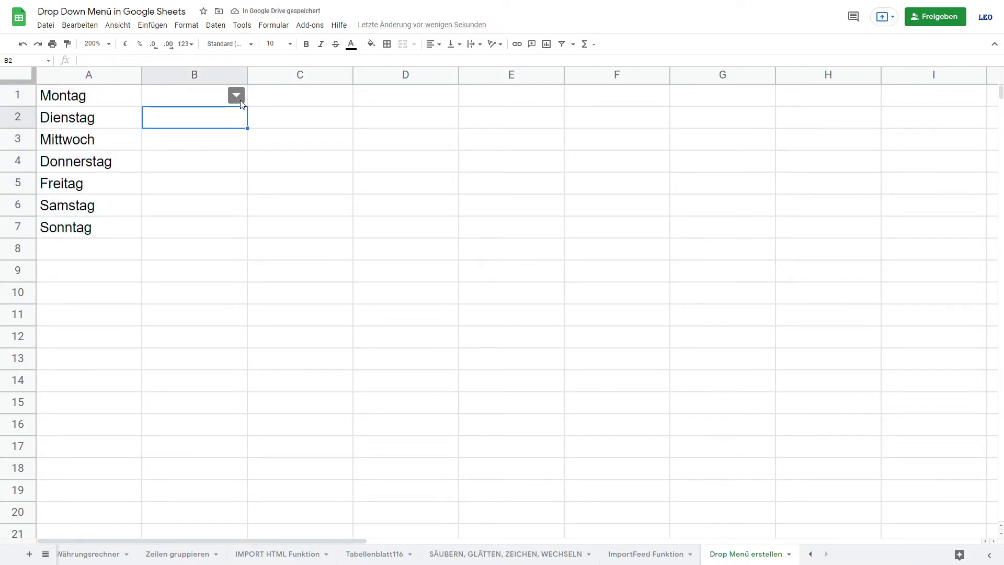
left_click(238, 95)
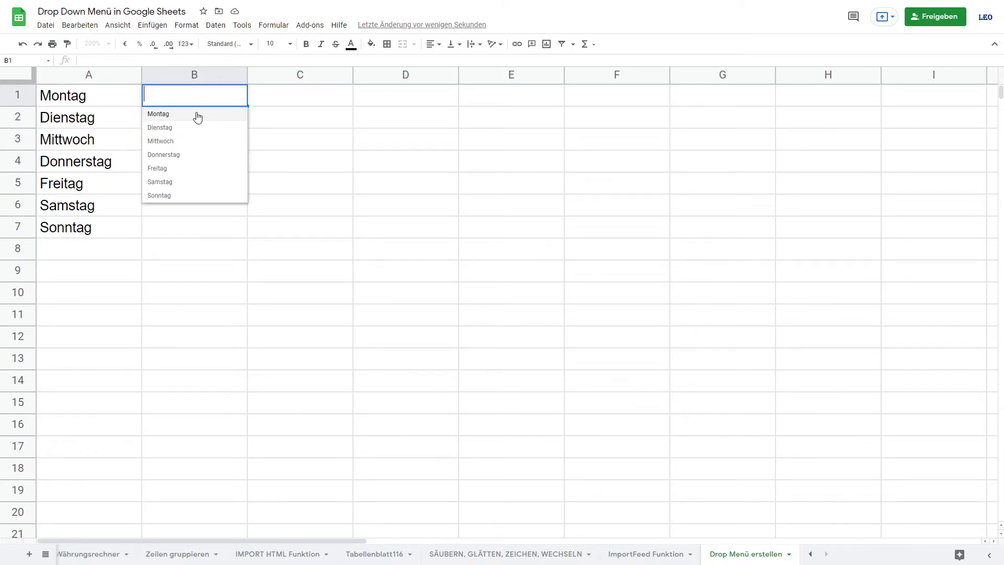
left_click(195, 157)
left_click(241, 97)
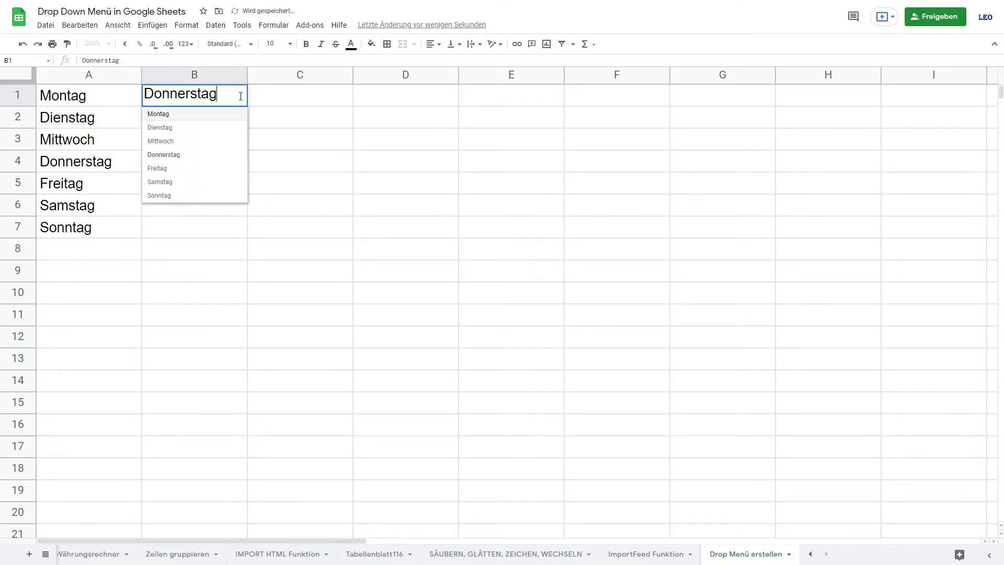
left_click(199, 169)
left_click(238, 96)
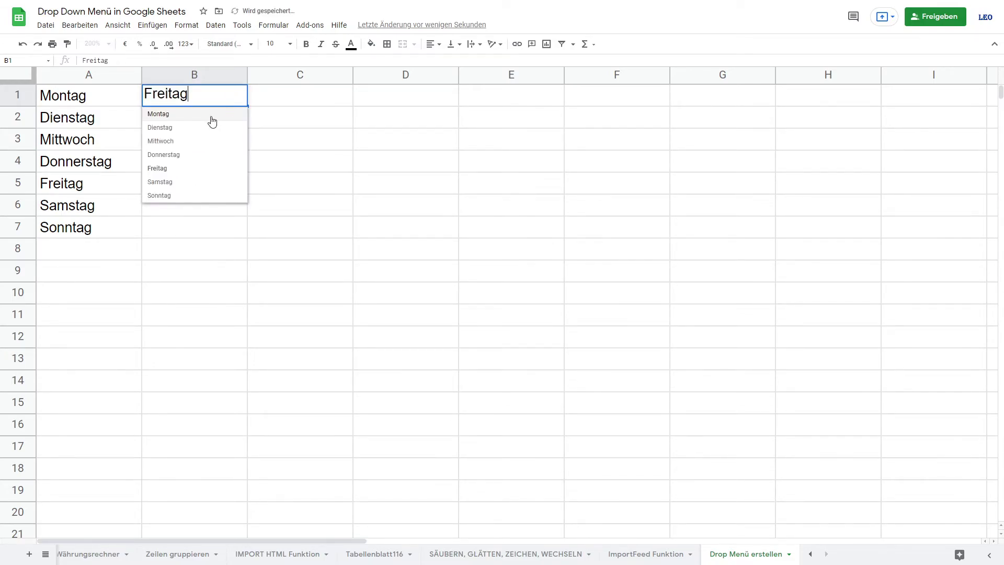
left_click(200, 128)
left_click(237, 95)
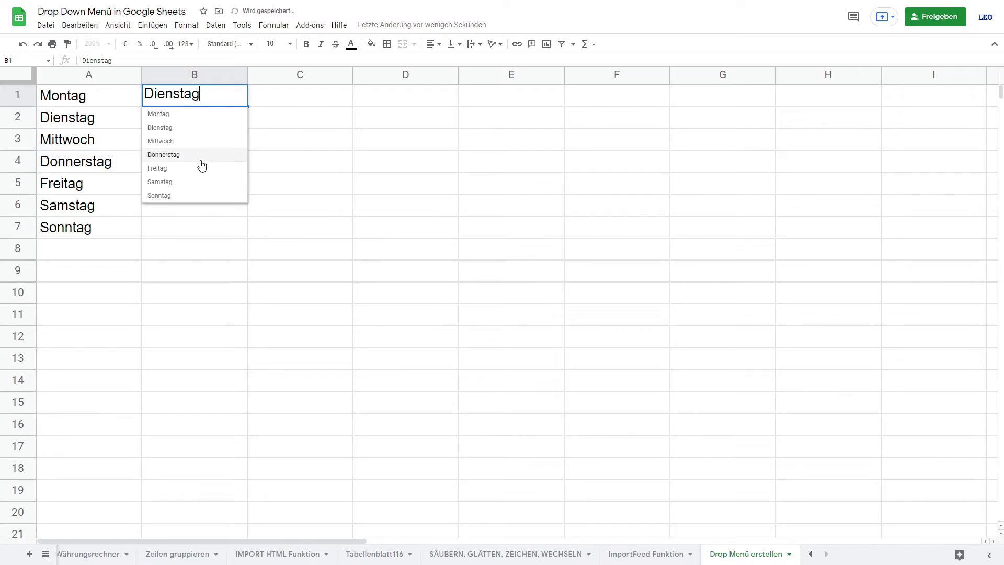
left_click(188, 196)
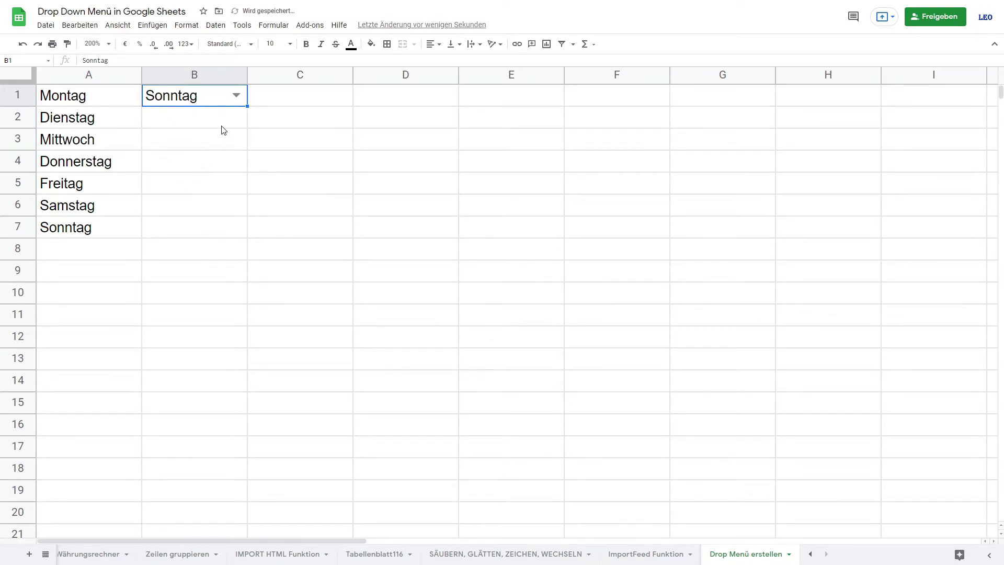
Enter ABc in B1, dismiss the rejection warning, then choose Dienstag.
double_click(205, 100)
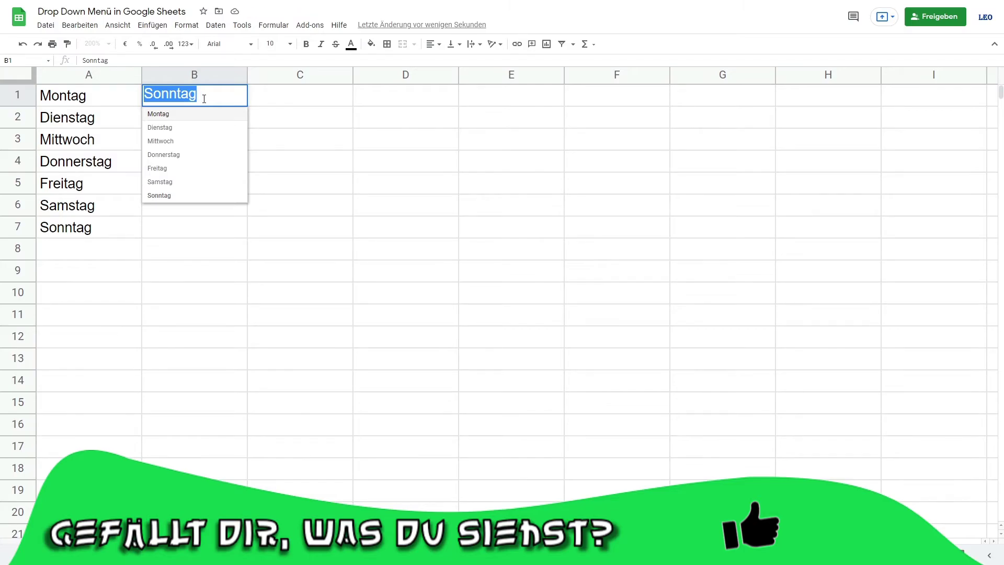
type("ABc")
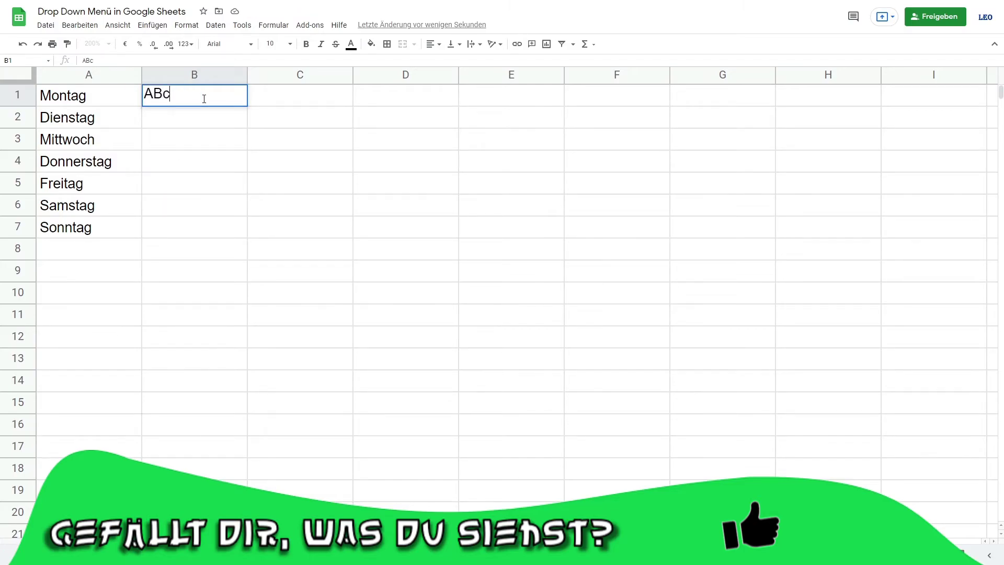
key("Return")
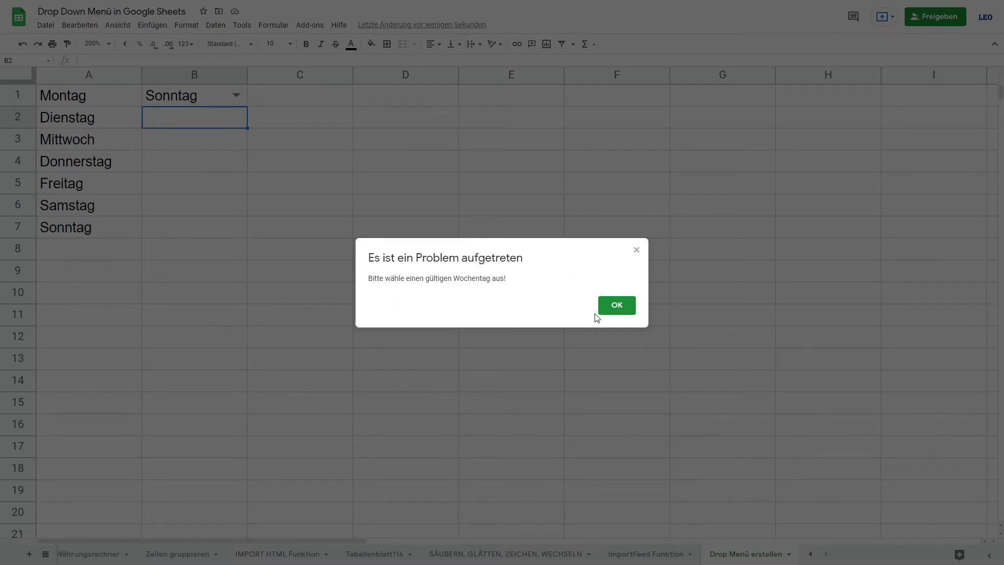
left_click(617, 308)
left_click(236, 95)
left_click(232, 124)
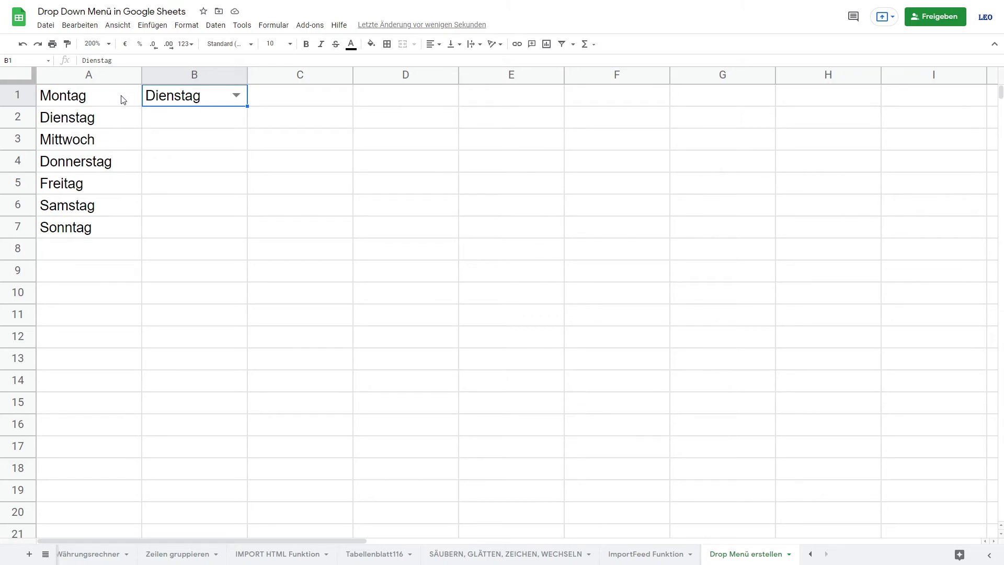
Change A3 to Abc and pick Abc from B1's updated drop-down.
left_click_drag(121, 96, 107, 227)
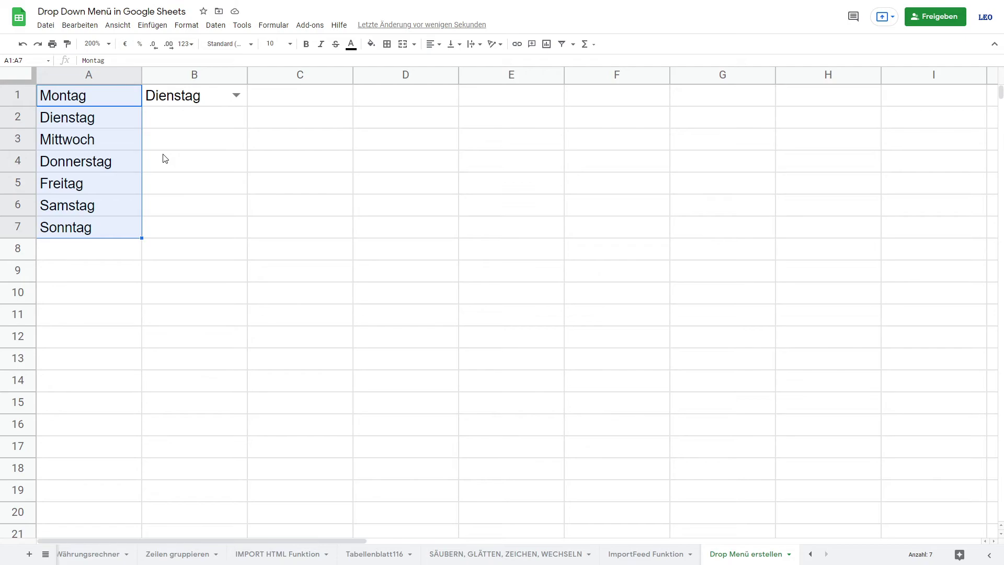
left_click(82, 149)
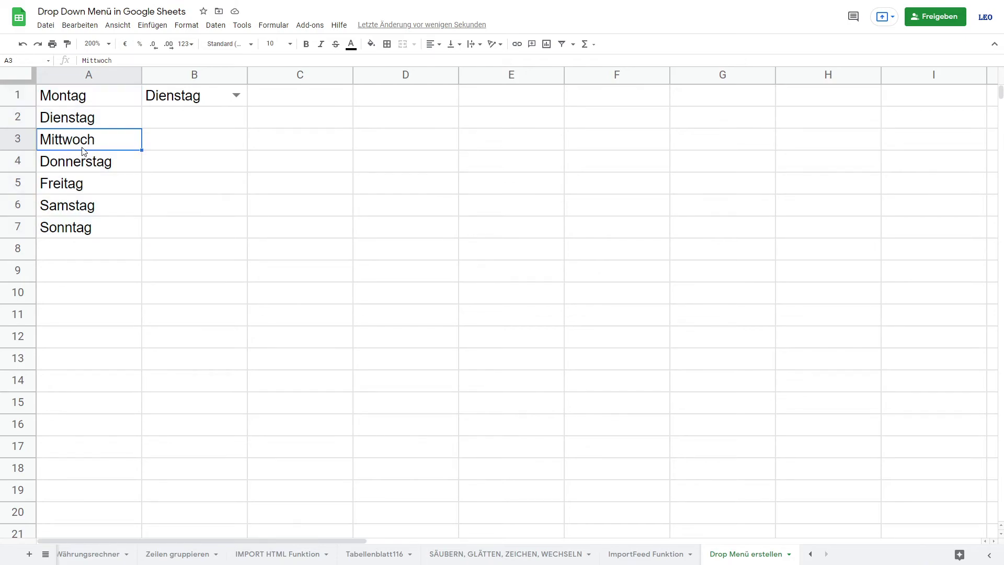
type("Abc")
key("Return")
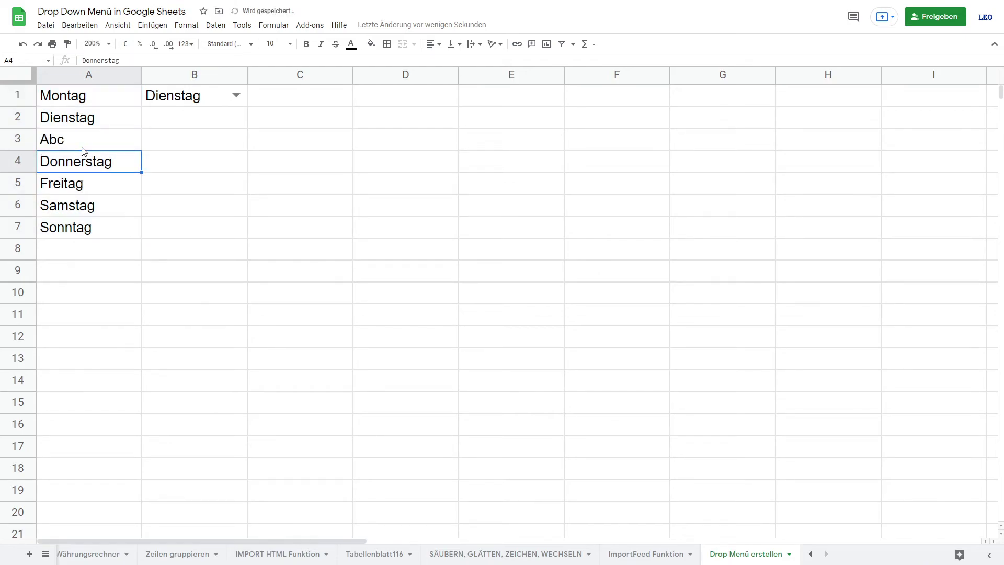
left_click(240, 97)
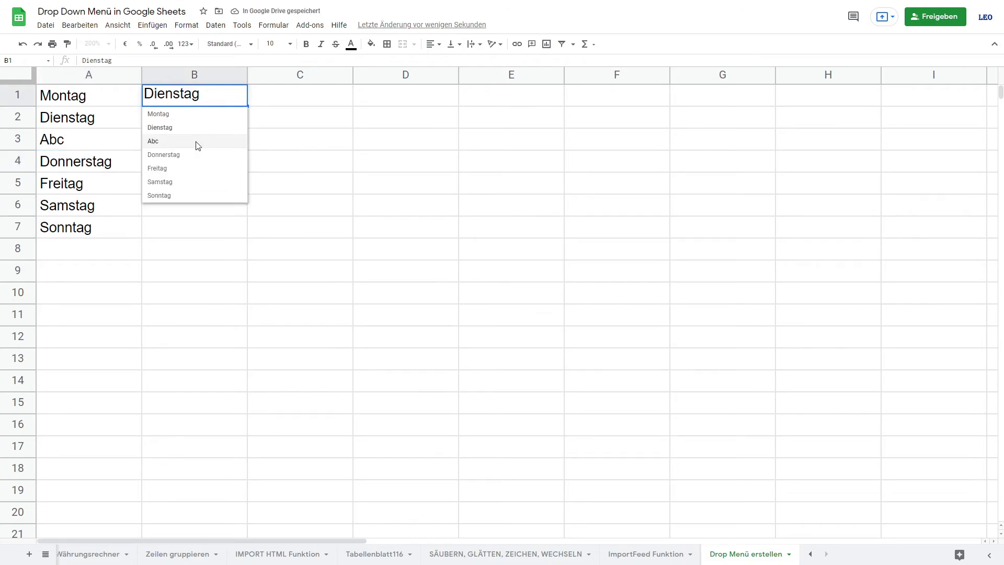
left_click(199, 141)
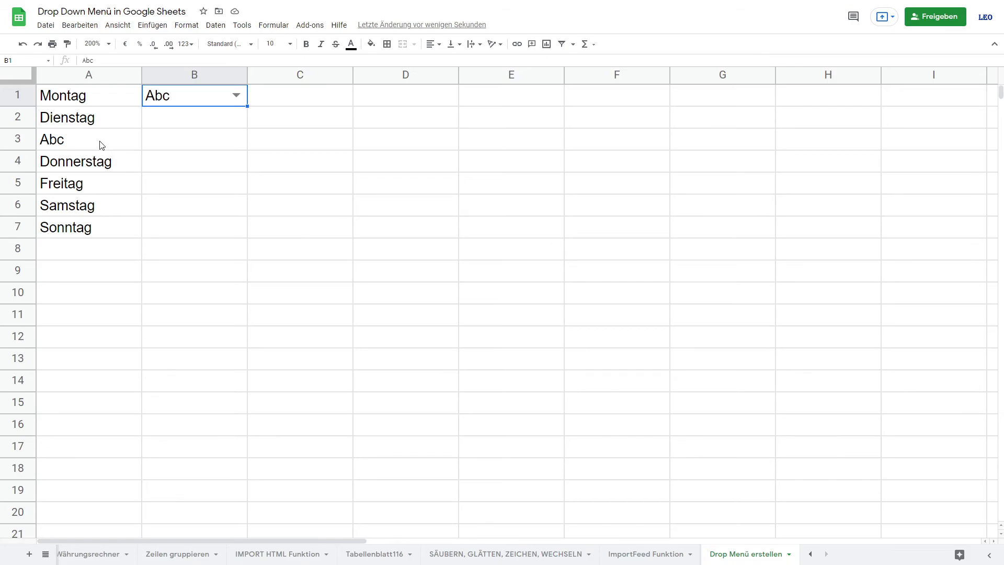
Undo the edit so A3 reads Mittwoch again.
left_click(102, 145)
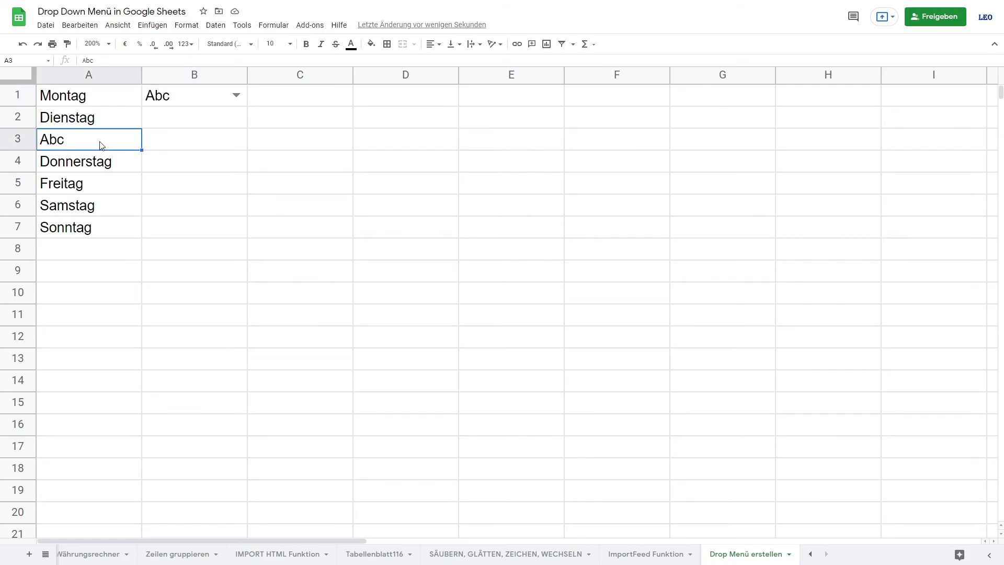
key("ctrl+z")
key("ctrl+z")
left_click(225, 190)
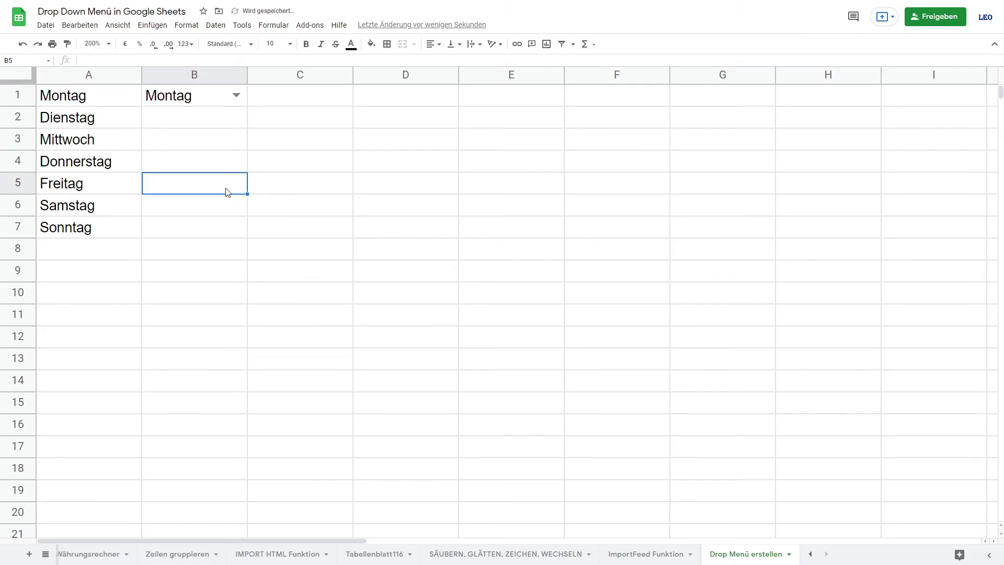